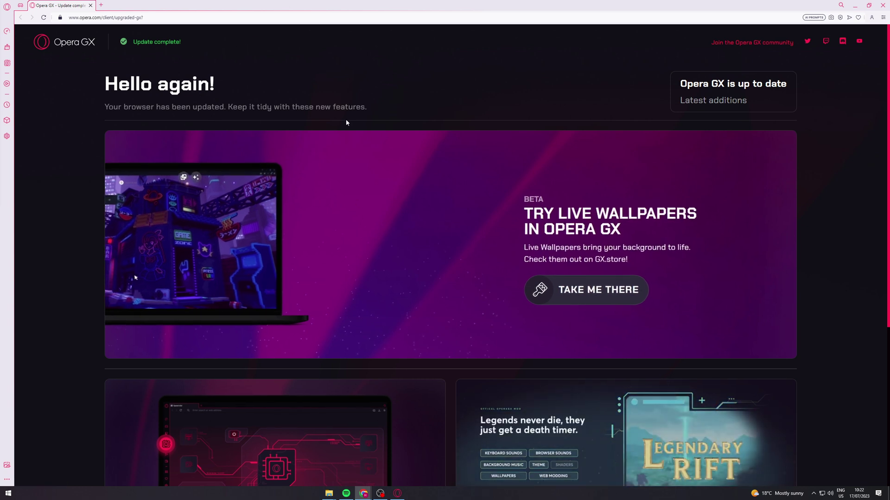
- Open the Opera GX settings from the sidebar gear icon
{"action": "left_click", "coordinate": [8, 136]}
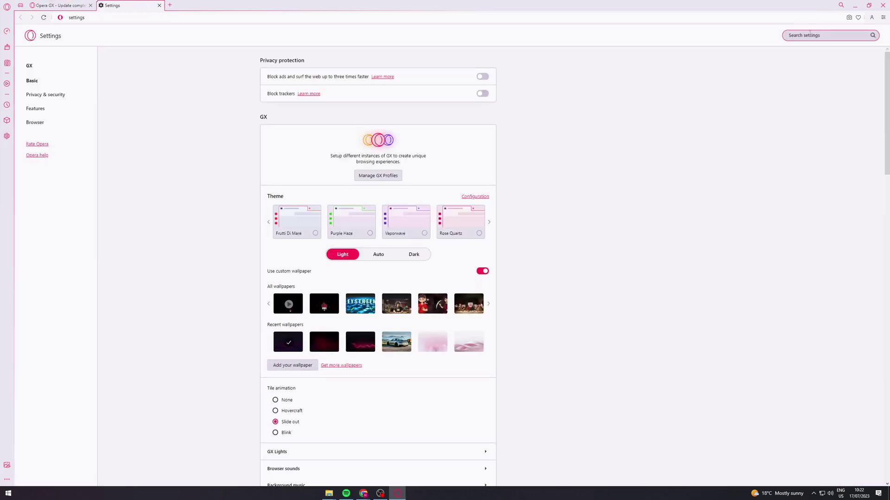
{"action": "type", "text": "music"}
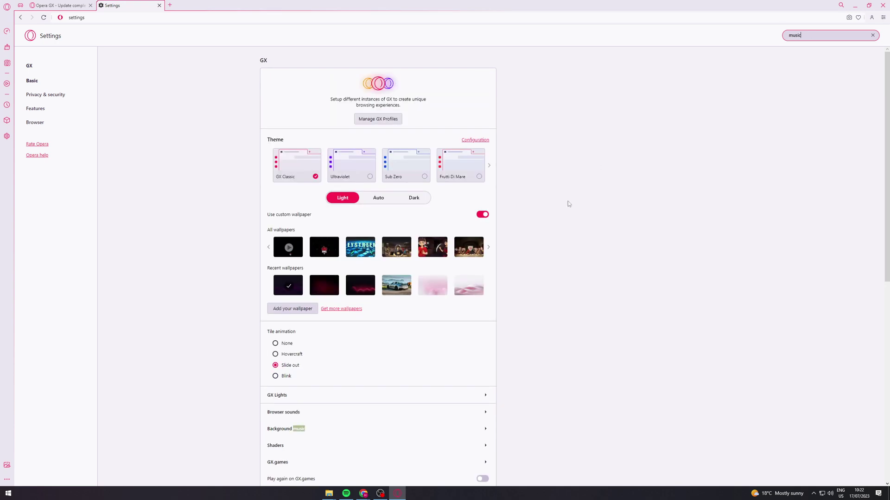
{"action": "scroll", "coordinate": [529, 278], "scroll_direction": "down", "scroll_amount": 1}
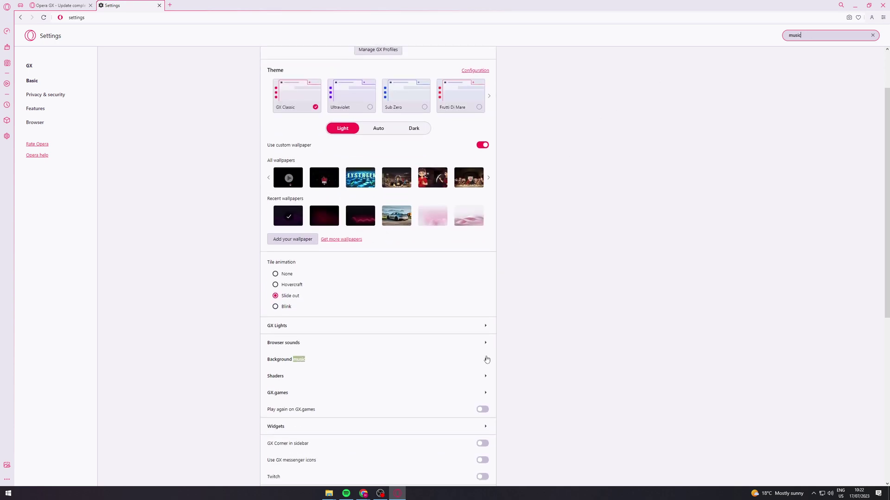
- Switch background music on and preview the tracks, including Restoration, ending on Seismic Souls
{"action": "left_click", "coordinate": [486, 360]}
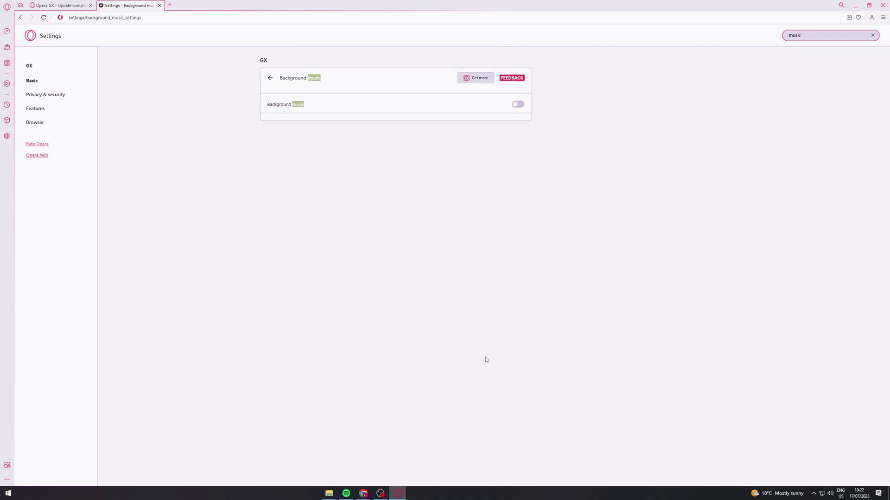
{"action": "left_click", "coordinate": [519, 106]}
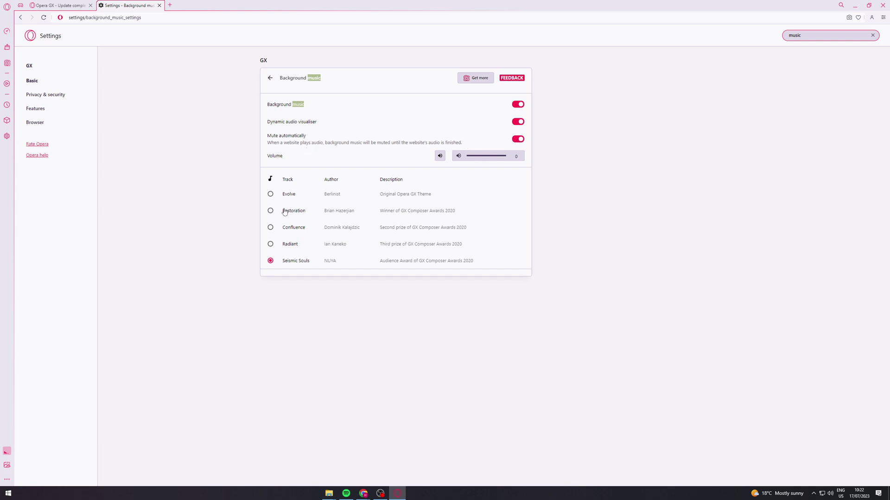
{"action": "left_click", "coordinate": [270, 195]}
{"action": "left_click", "coordinate": [271, 210]}
{"action": "left_click", "coordinate": [270, 227]}
{"action": "left_click", "coordinate": [270, 244]}
{"action": "left_click", "coordinate": [270, 261]}
- Browse GX.store background music mods and open the Lego Star Wars Mod page
{"action": "left_click", "coordinate": [480, 79]}
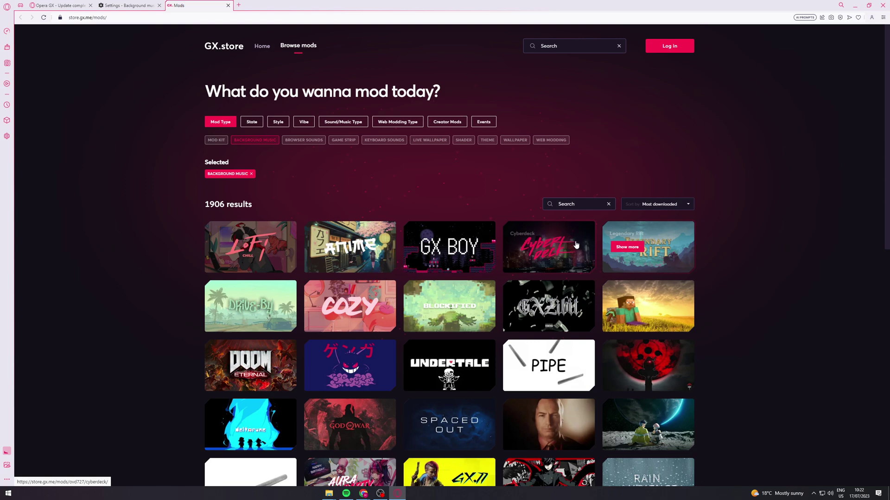
{"action": "scroll", "coordinate": [393, 282], "scroll_direction": "down", "scroll_amount": 1}
{"action": "scroll", "coordinate": [355, 306], "scroll_direction": "down", "scroll_amount": 1}
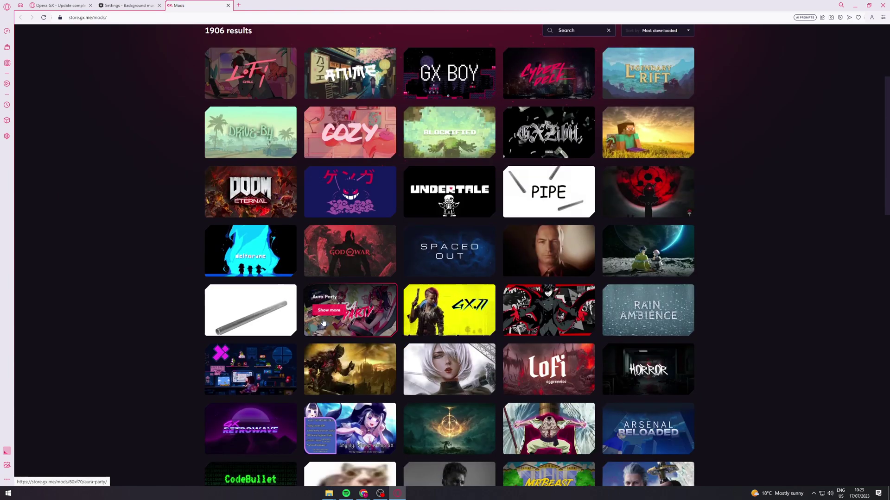
{"action": "scroll", "coordinate": [322, 324], "scroll_direction": "down", "scroll_amount": 2}
{"action": "scroll", "coordinate": [264, 329], "scroll_direction": "down", "scroll_amount": 2}
{"action": "scroll", "coordinate": [262, 329], "scroll_direction": "down", "scroll_amount": 1}
{"action": "scroll", "coordinate": [187, 338], "scroll_direction": "down", "scroll_amount": 1}
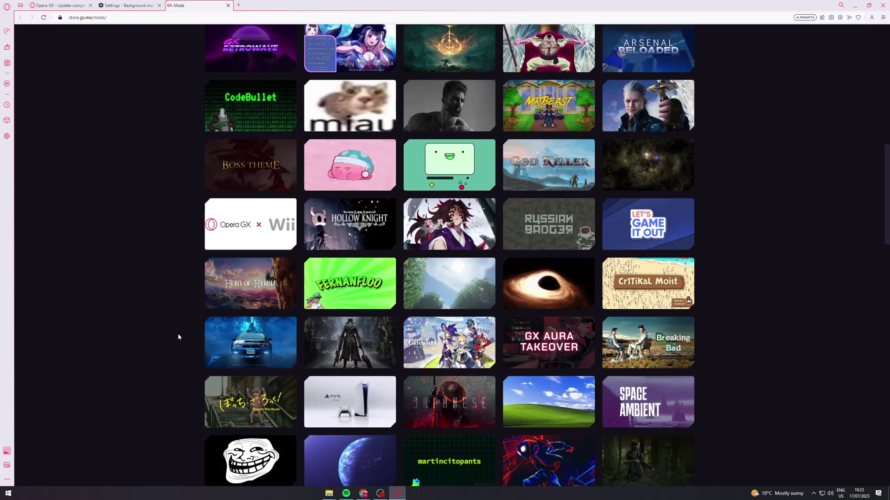
{"action": "scroll", "coordinate": [181, 334], "scroll_direction": "down", "scroll_amount": 1}
{"action": "scroll", "coordinate": [173, 332], "scroll_direction": "down", "scroll_amount": 1}
{"action": "scroll", "coordinate": [172, 325], "scroll_direction": "down", "scroll_amount": 3}
{"action": "scroll", "coordinate": [171, 327], "scroll_direction": "down", "scroll_amount": 1}
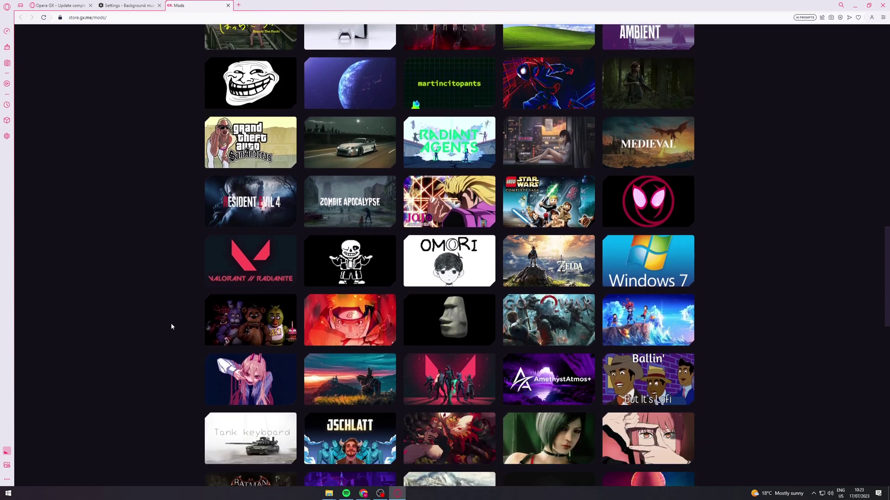
{"action": "scroll", "coordinate": [171, 327], "scroll_direction": "down", "scroll_amount": 1}
{"action": "mouse_move", "coordinate": [548, 201]}
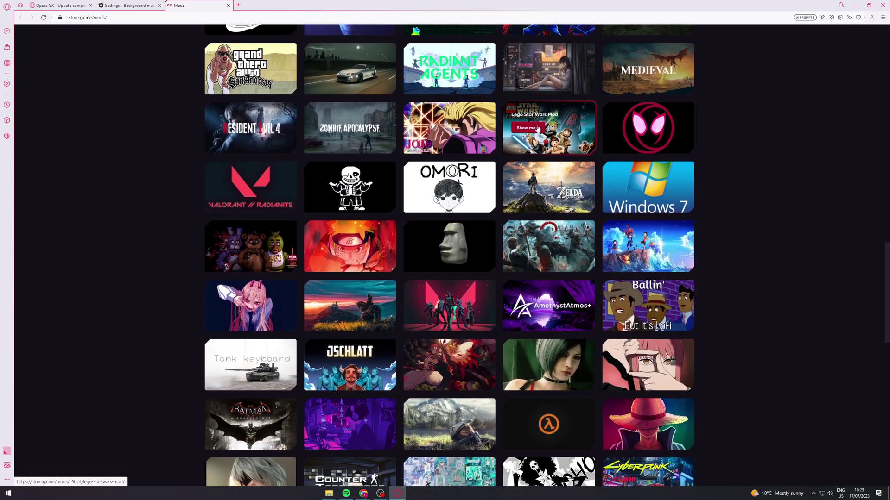
{"action": "left_click", "coordinate": [537, 130]}
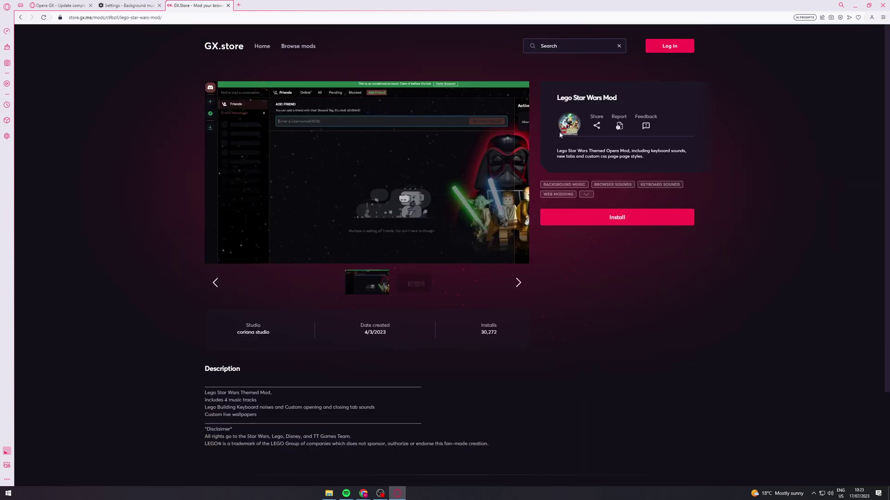
- Install the Lego Star Wars Mod and nudge the background music volume up to 10
{"action": "left_click", "coordinate": [602, 222]}
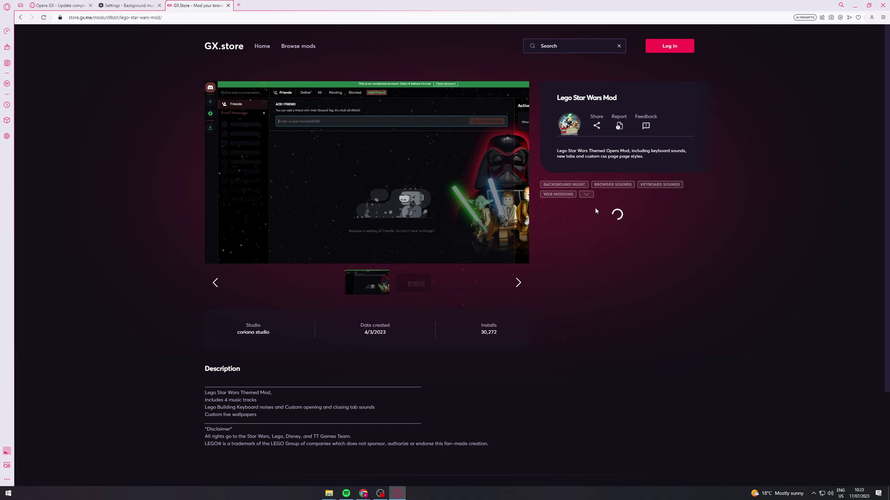
{"action": "left_click", "coordinate": [144, 6]}
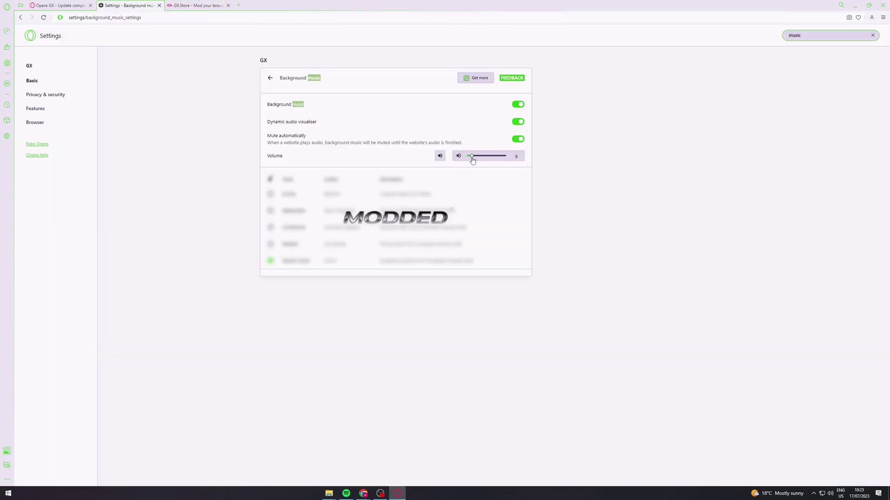
{"action": "left_click_drag", "start_coordinate": [472, 158], "coordinate": [473, 157]}
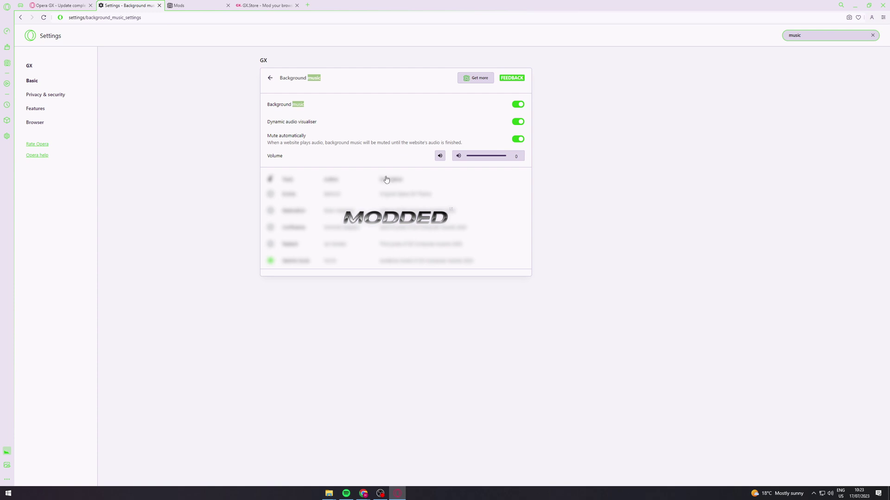
- Return the background music volume to 0 and switch to the Lego Star Wars Mod store page
{"action": "left_click", "coordinate": [472, 158]}
{"action": "left_click_drag", "start_coordinate": [473, 159], "coordinate": [459, 159]}
{"action": "left_click", "coordinate": [209, 7]}
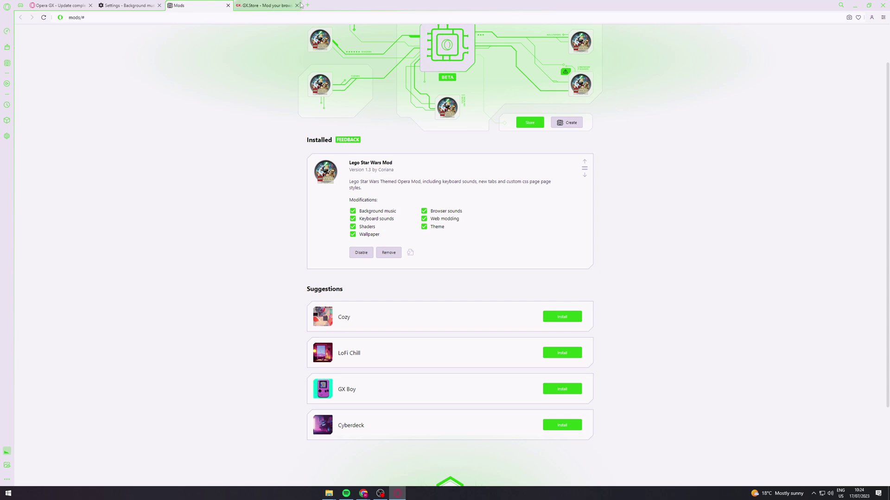
{"action": "left_click", "coordinate": [266, 7]}
- Uninstall and remove the Lego Star Wars Mod, then close its store tab
{"action": "left_click", "coordinate": [227, 5]}
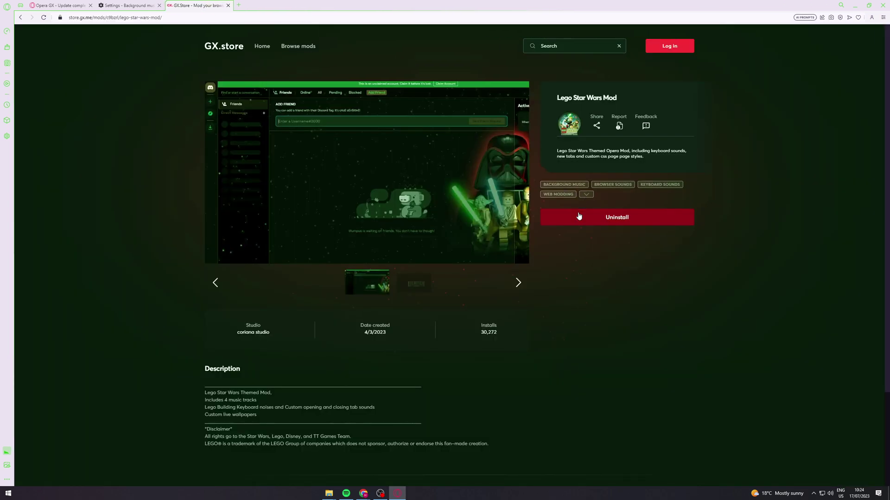
{"action": "left_click", "coordinate": [617, 217]}
{"action": "left_click", "coordinate": [479, 59]}
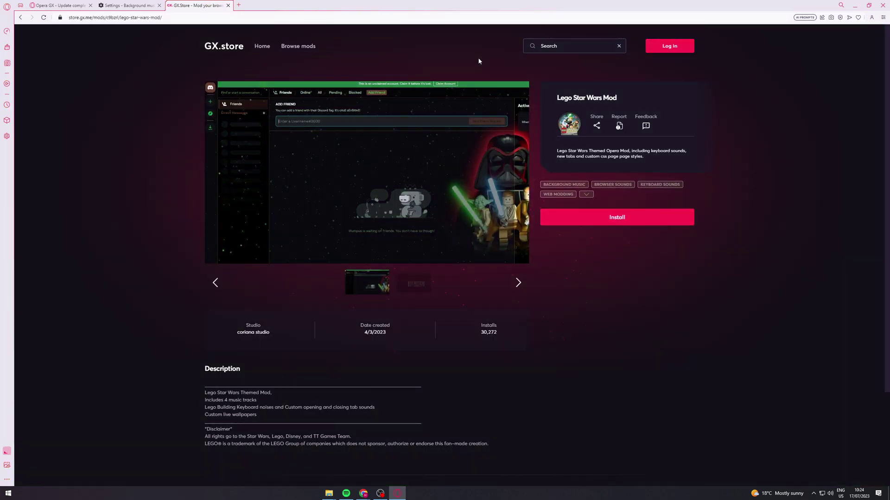
{"action": "left_click", "coordinate": [160, 5]}
{"action": "left_click", "coordinate": [228, 6]}
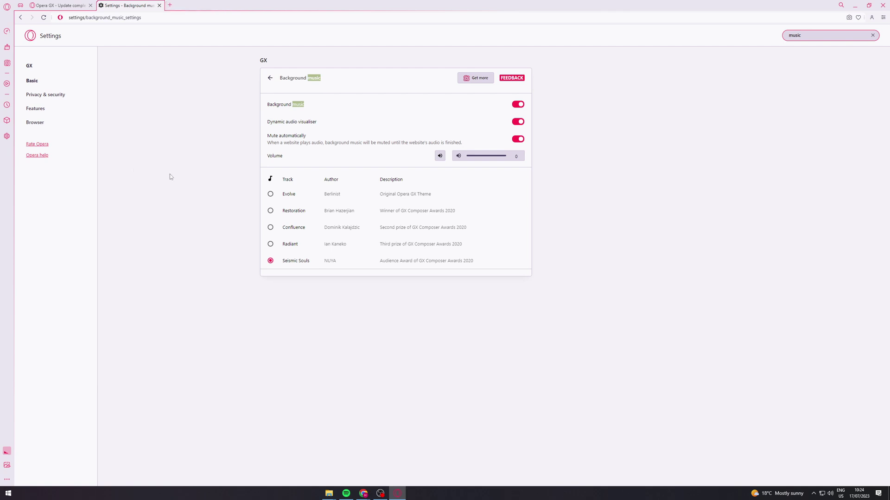
- Switch the Background music toggle off and open the sidebar Player panel
{"action": "left_click", "coordinate": [517, 105]}
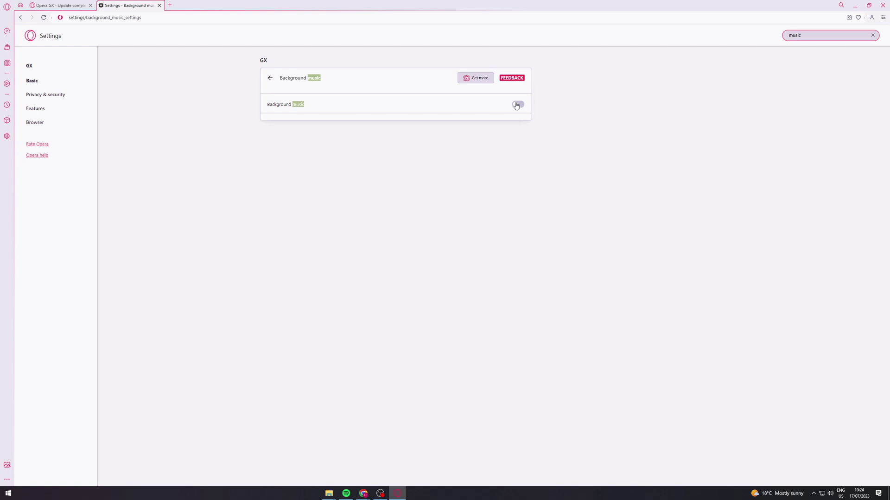
{"action": "left_click", "coordinate": [6, 84]}
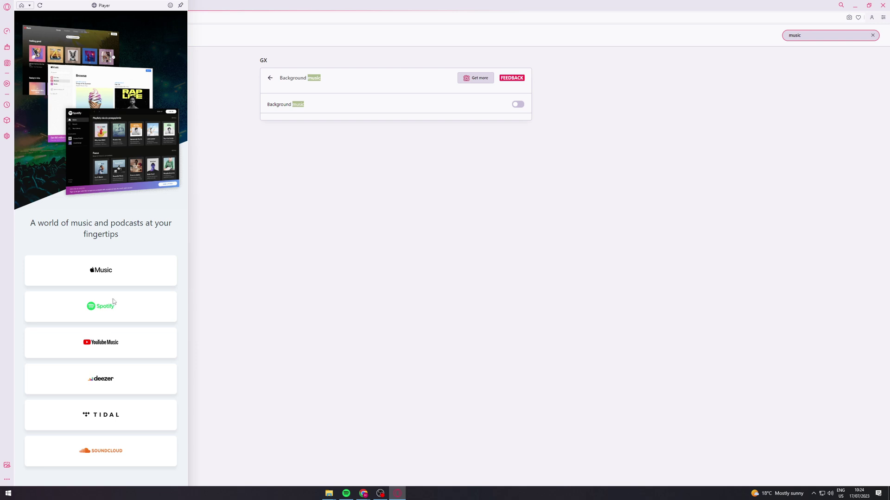
- Choose Spotify in the Player panel, accept its cookies, and try playing Peaceful Piano
{"action": "left_click", "coordinate": [113, 300]}
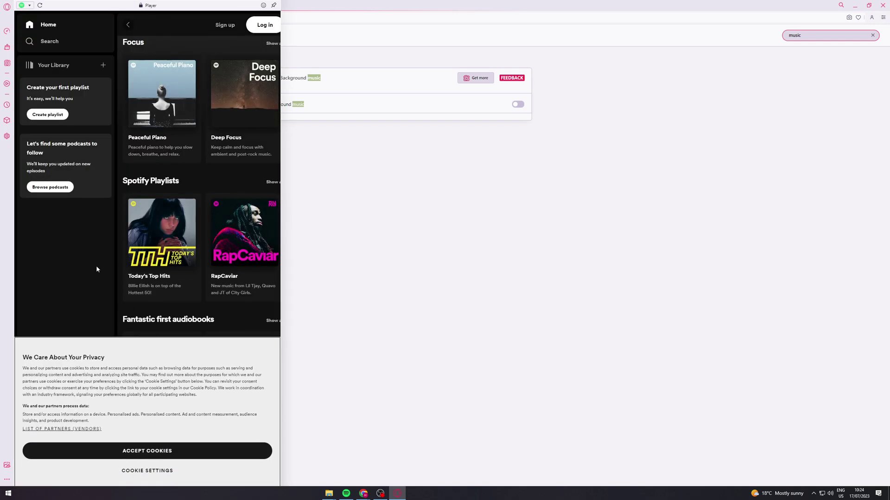
{"action": "left_click", "coordinate": [190, 450]}
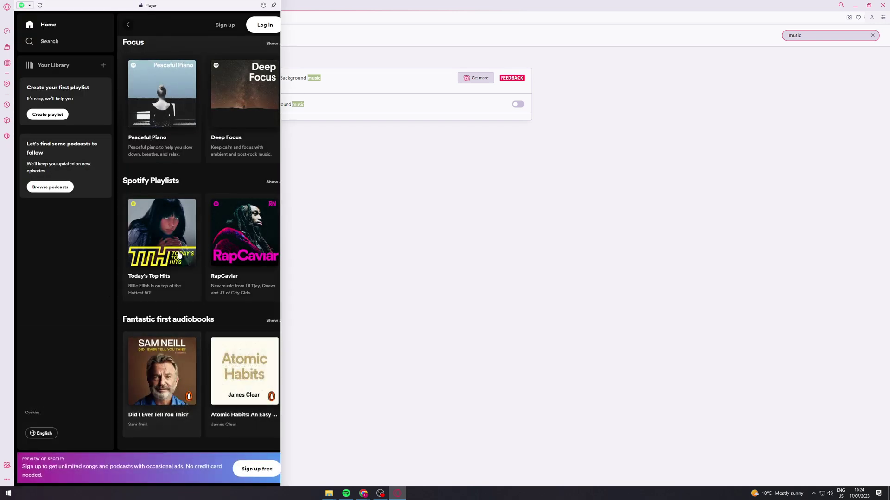
{"action": "left_click", "coordinate": [185, 117]}
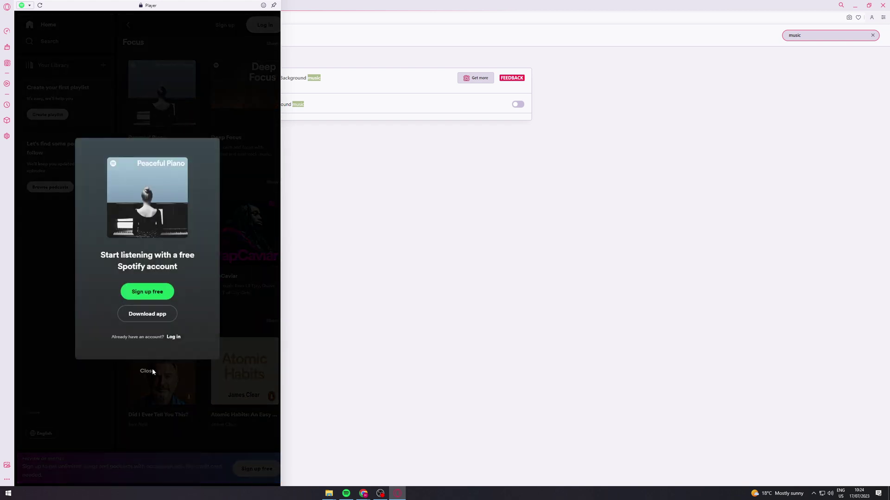
- Retry Peaceful Piano, dismiss the free account sign-up prompt, and close the Spotify panel
{"action": "left_click", "coordinate": [152, 371]}
{"action": "left_click", "coordinate": [185, 116]}
{"action": "left_click", "coordinate": [146, 371]}
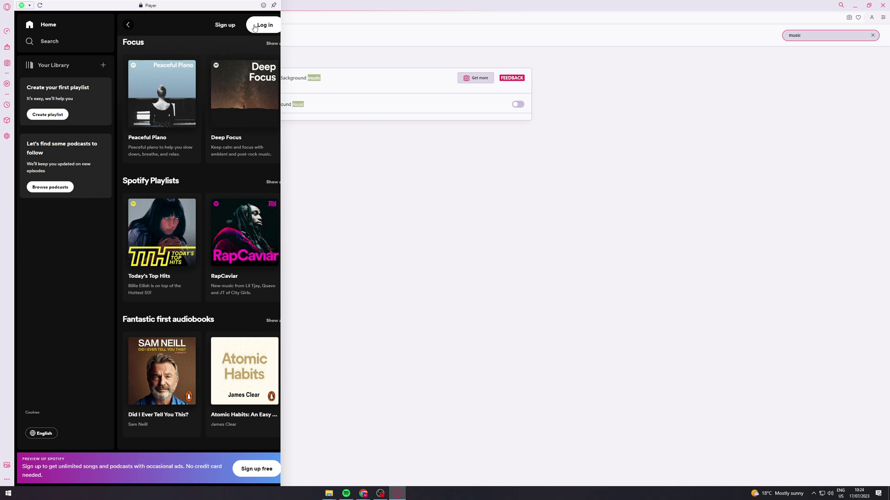
{"action": "left_click", "coordinate": [329, 41]}
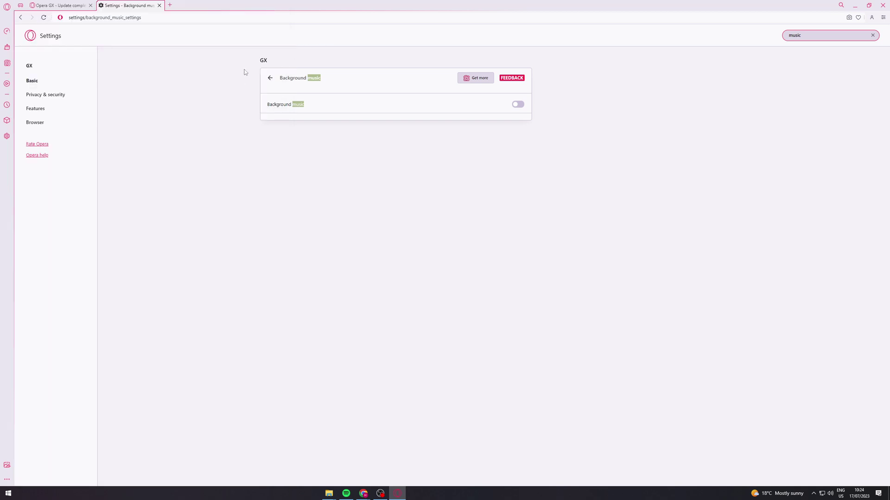